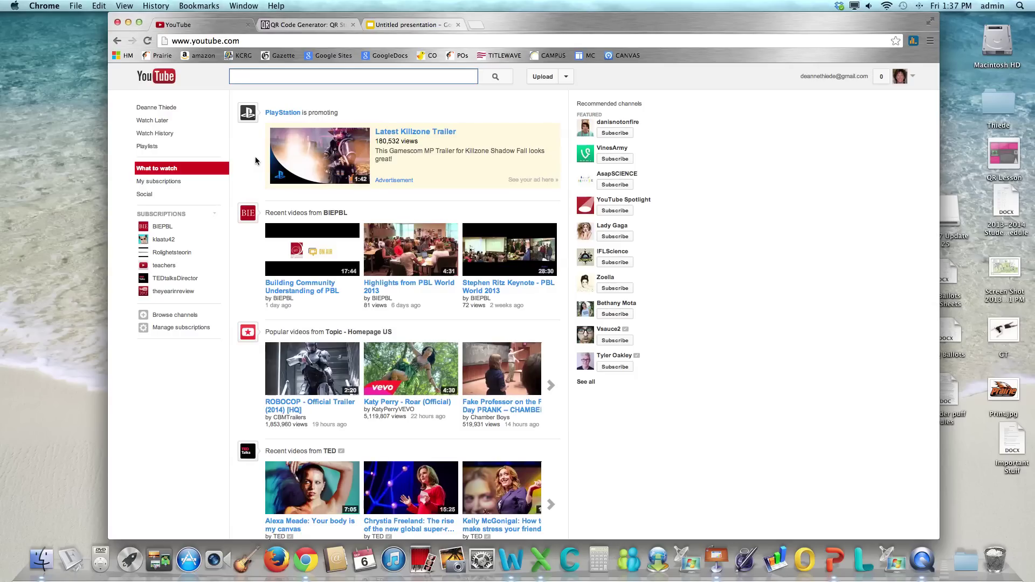
# Open the 'ROBOCOP - Official Trailer (2014) [HQ]' video and copy its URL from the address bar
pyautogui.click(282, 409)
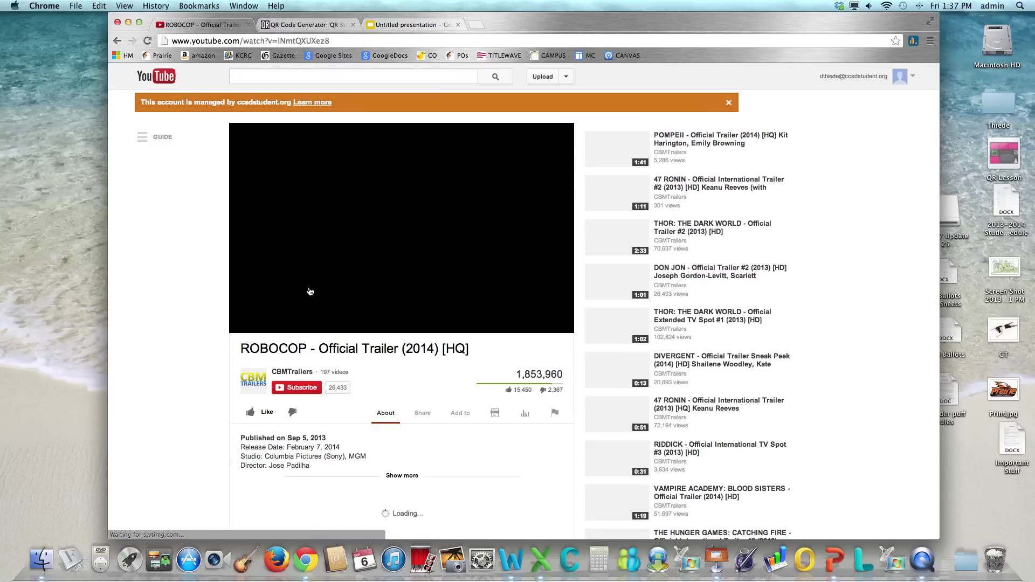
pyautogui.click(333, 44)
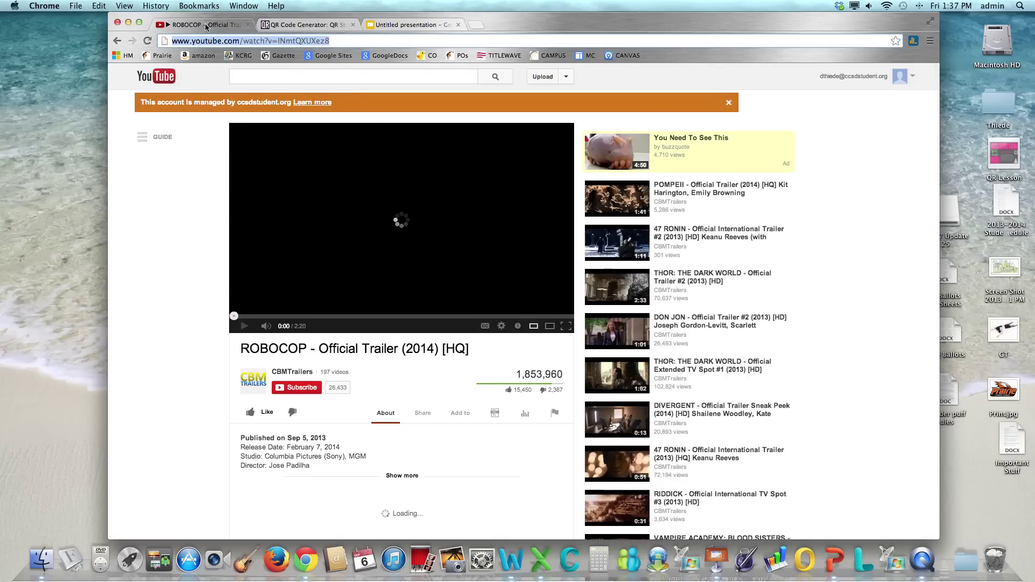
pyautogui.press('super+c')
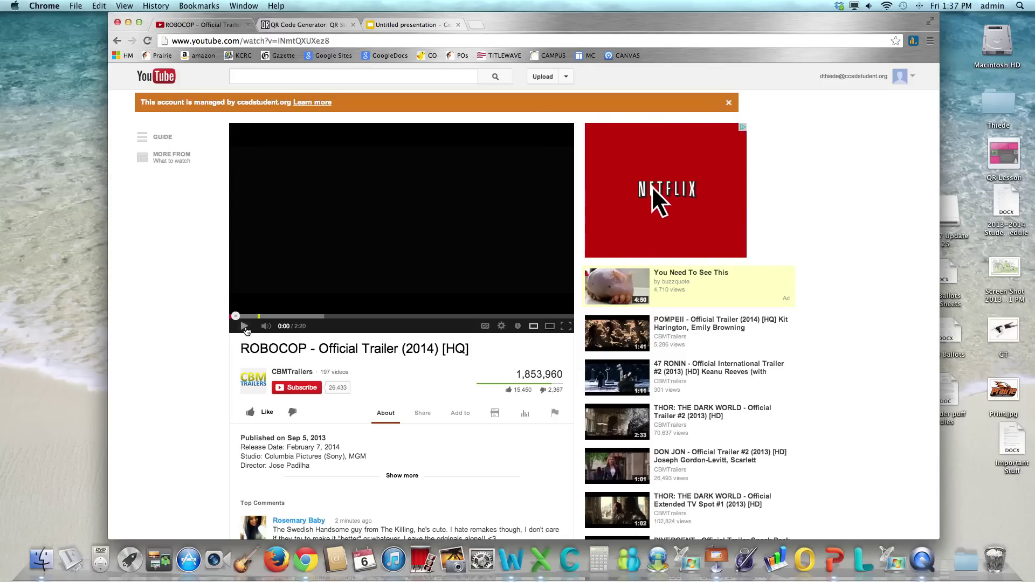
# In QR Stuff, build a YouTube Video QR code from the trailer URL and download qrcode.16067619.png
pyautogui.click(297, 25)
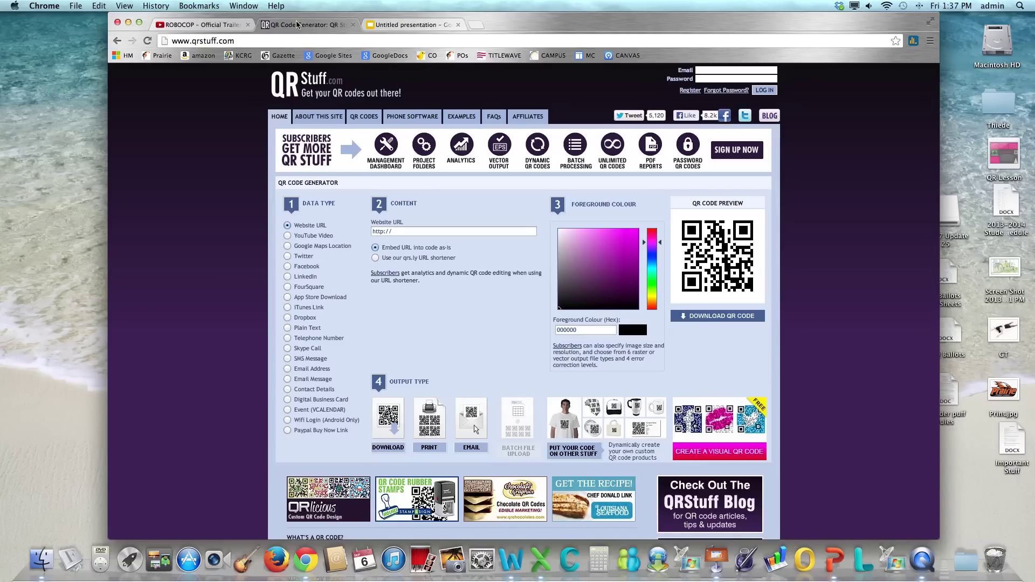
pyautogui.click(288, 236)
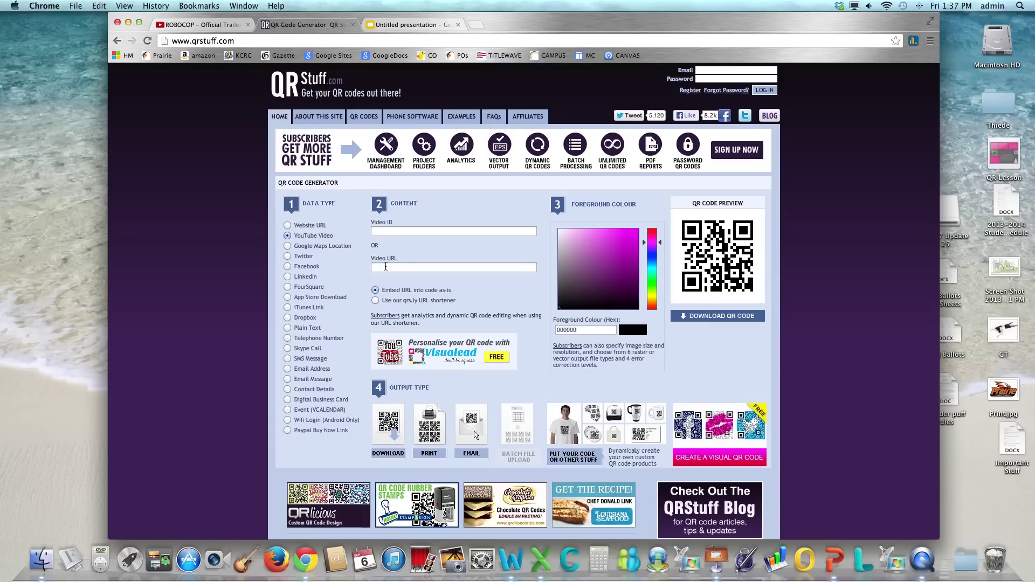
pyautogui.click(385, 267)
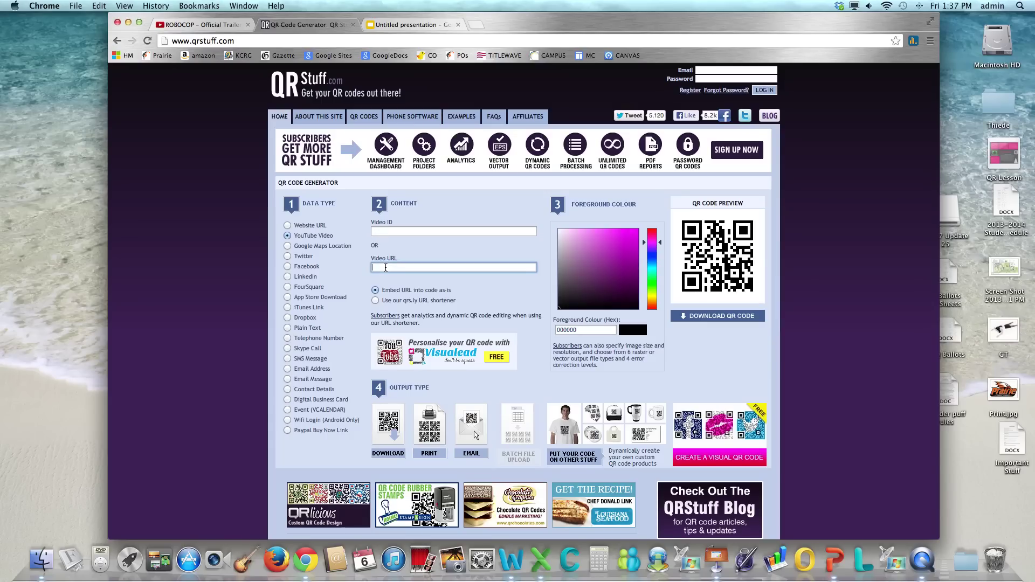
pyautogui.press('super+v')
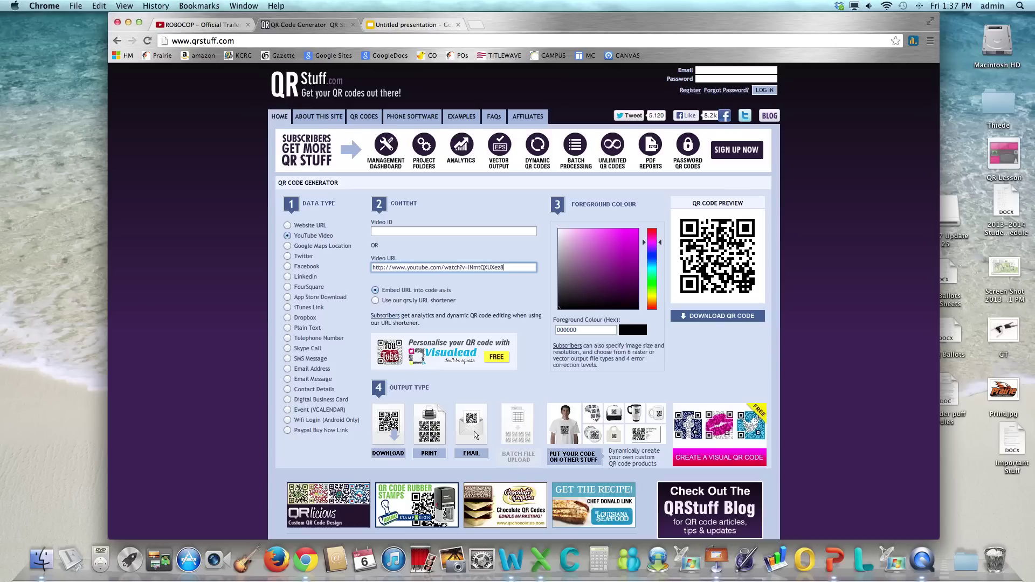
pyautogui.click(711, 321)
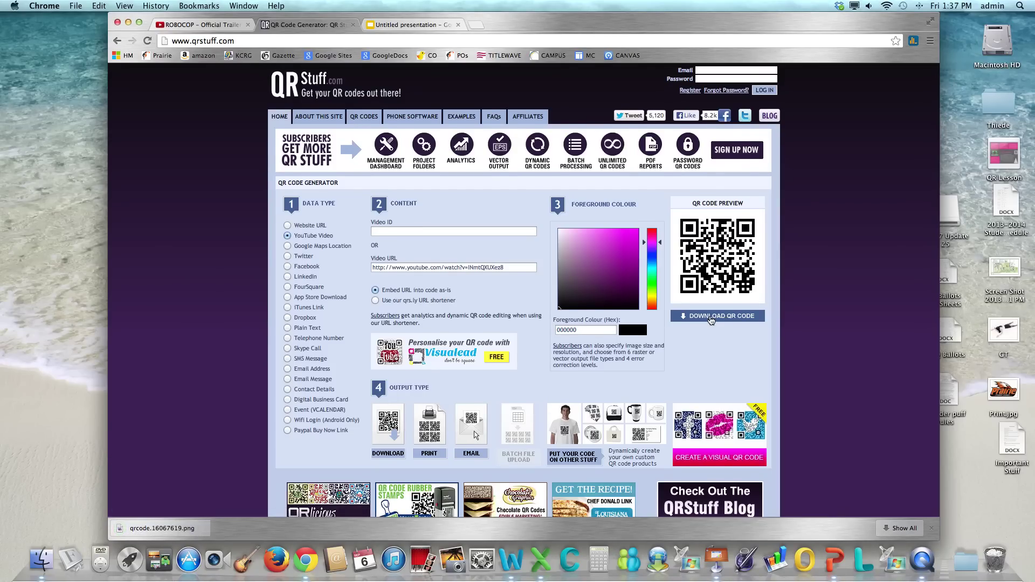
# Open qrcode.16067619.png in Preview, save a screenshot of the QR code to the desktop, then close Preview and hide Chrome
pyautogui.click(166, 530)
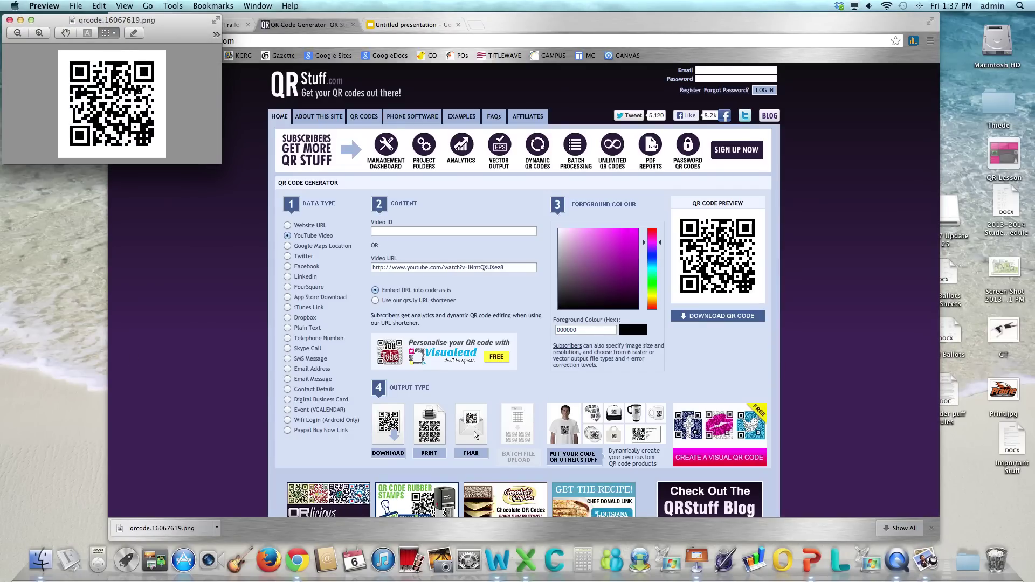
pyautogui.press('super+Tab')
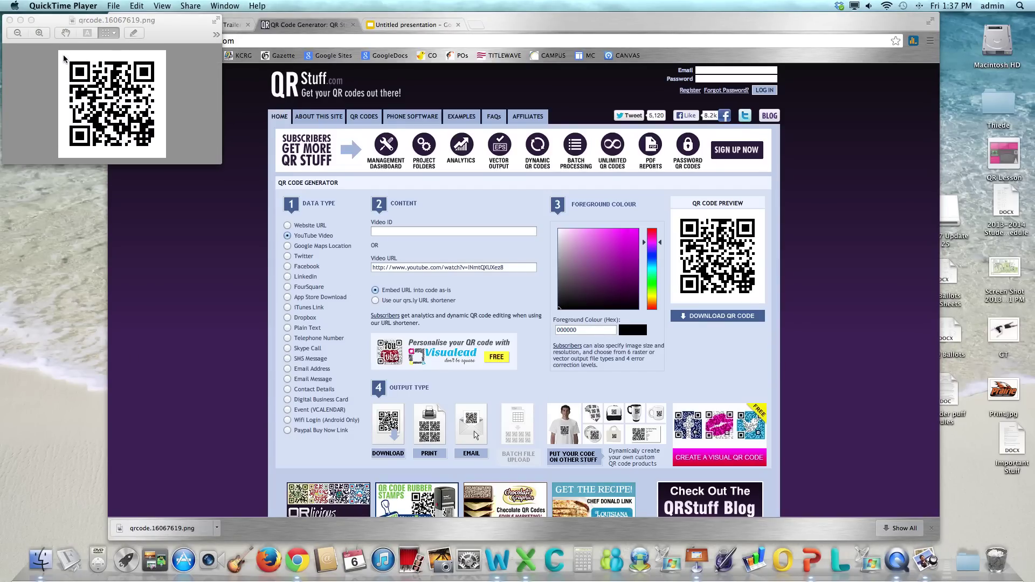
pyautogui.press('super+shift+4')
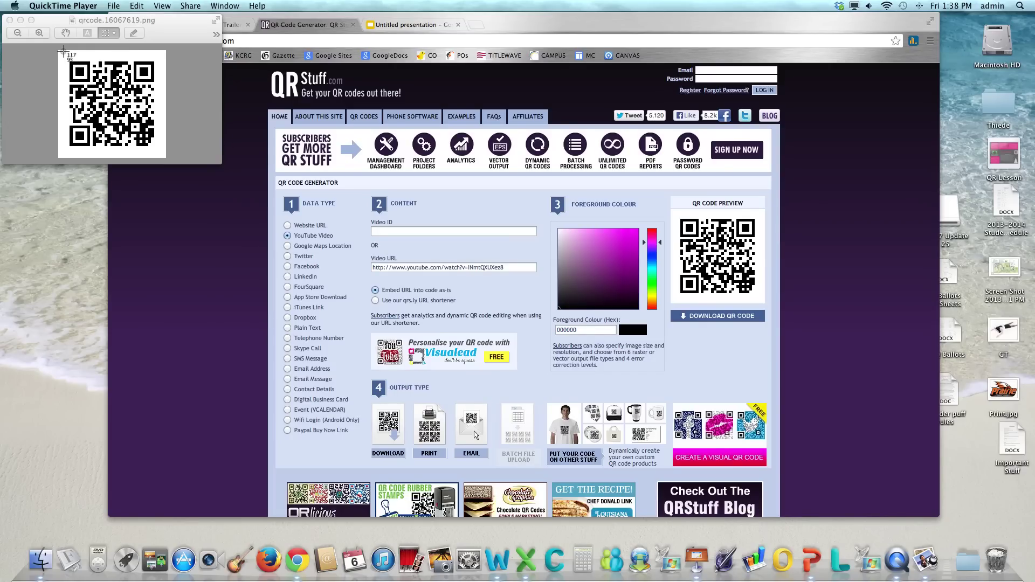
pyautogui.moveTo(63, 51); pyautogui.dragTo(161, 153)
pyautogui.click(9, 20)
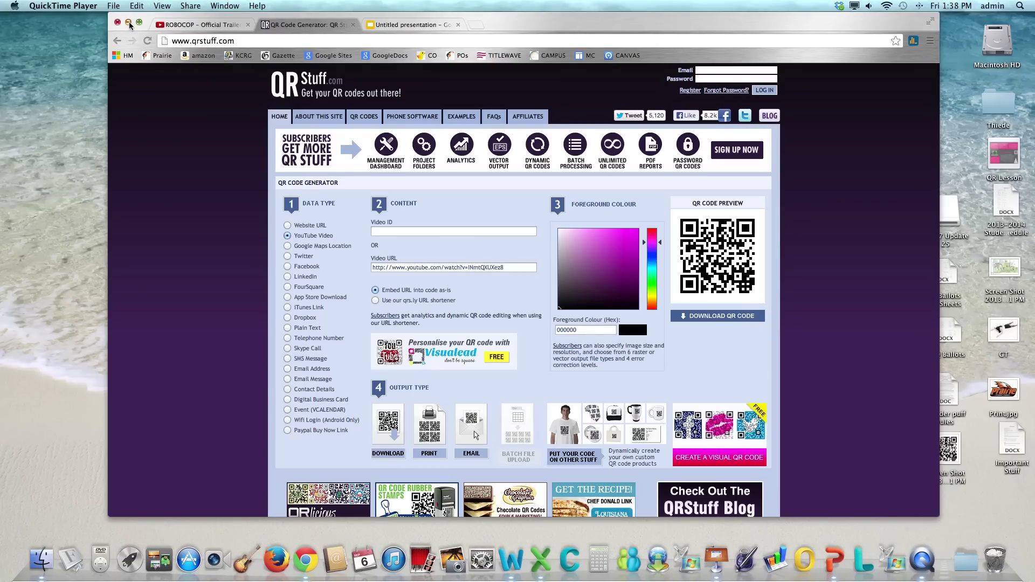
pyautogui.click(128, 23)
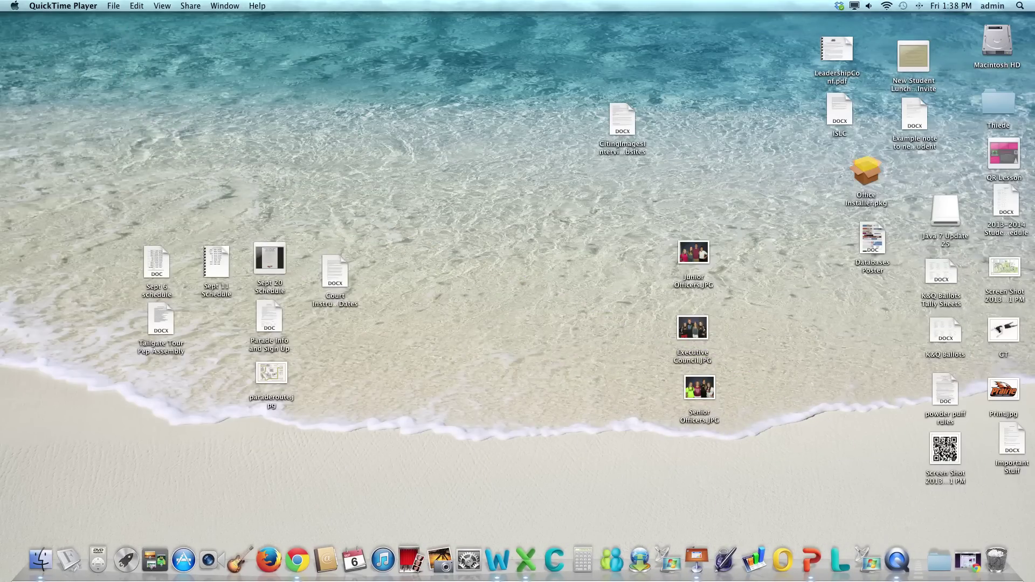
# Insert the QR code screenshot via Insert > Image and shrink it in the slide's top-left area
pyautogui.click(968, 561)
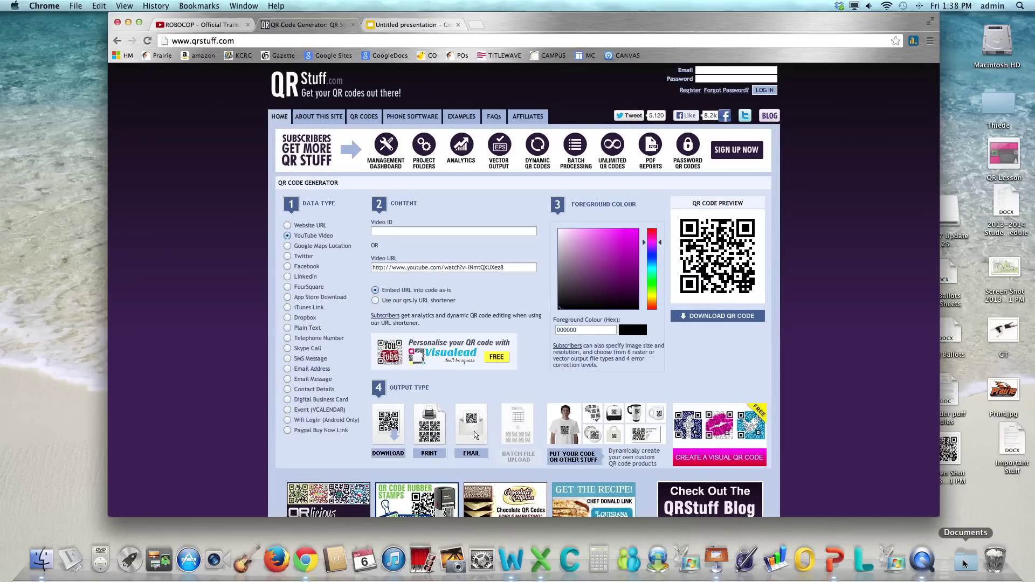
pyautogui.click(412, 23)
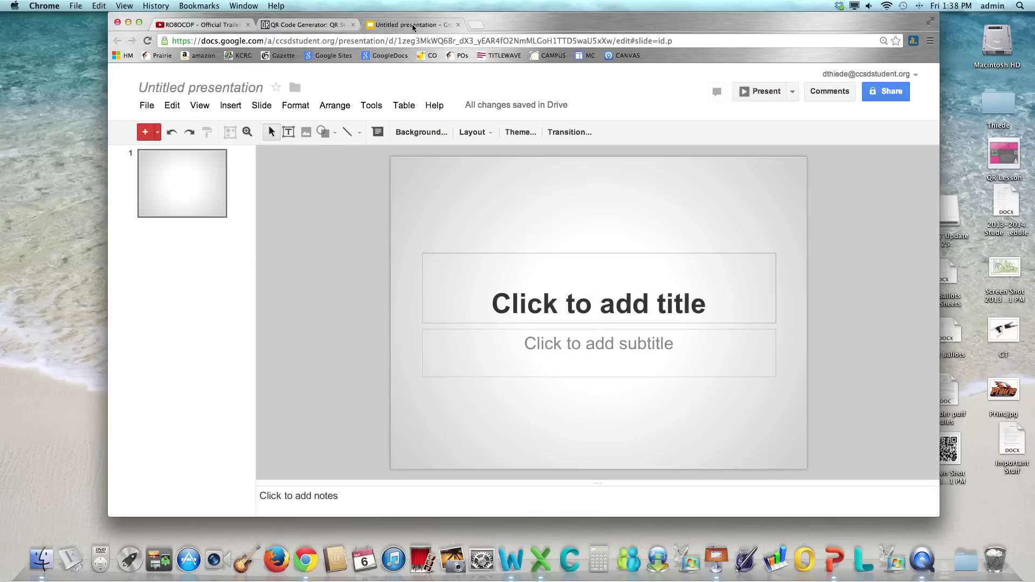
pyautogui.click(237, 106)
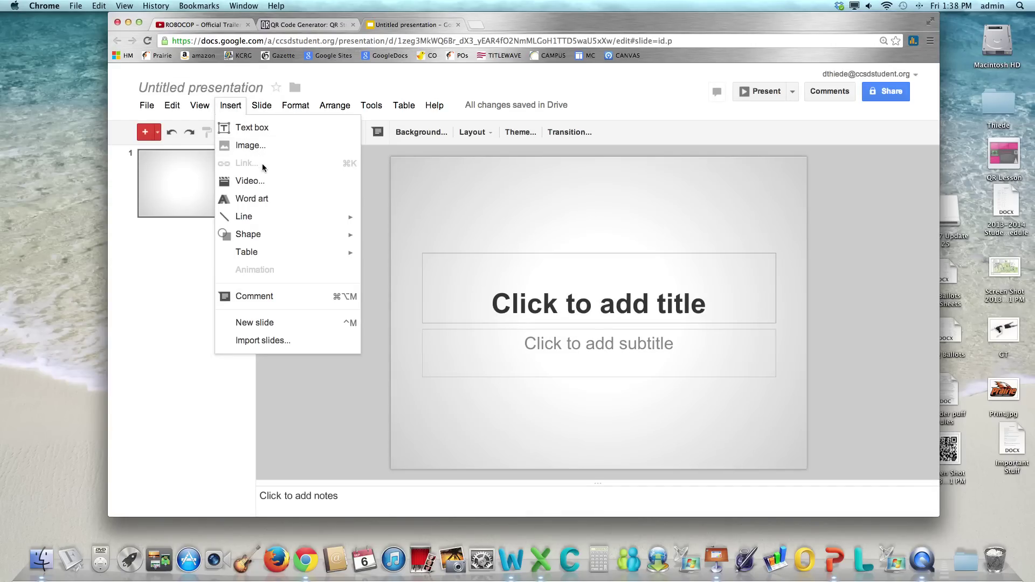
pyautogui.click(254, 145)
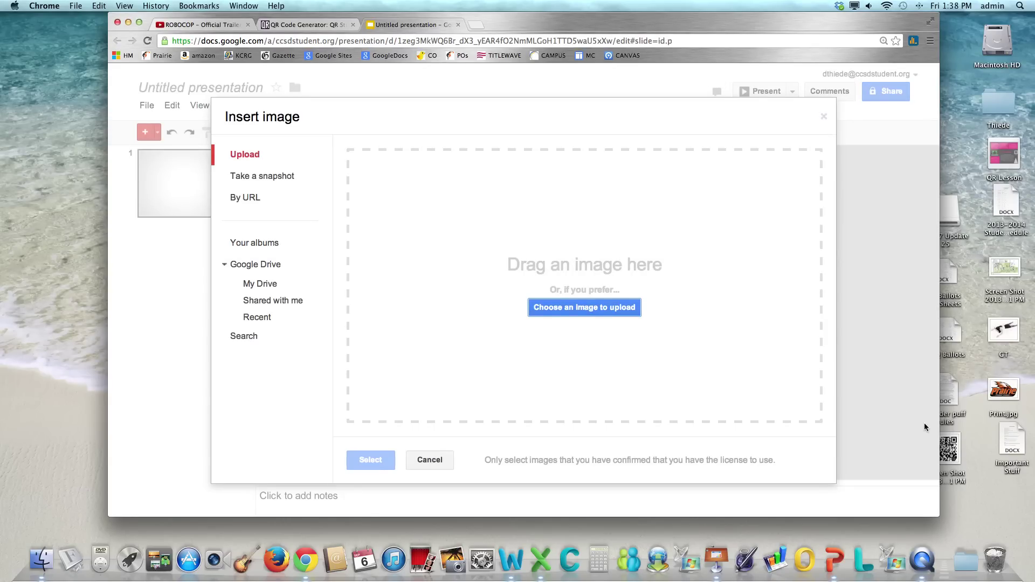
pyautogui.moveTo(953, 454); pyautogui.dragTo(584, 291)
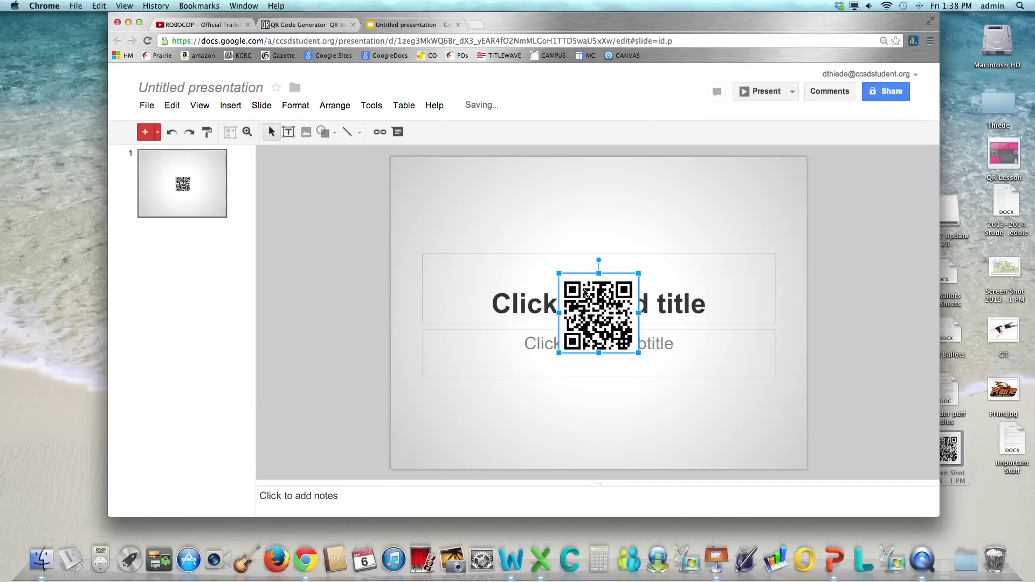
pyautogui.moveTo(638, 353); pyautogui.dragTo(457, 228)
pyautogui.click(570, 225)
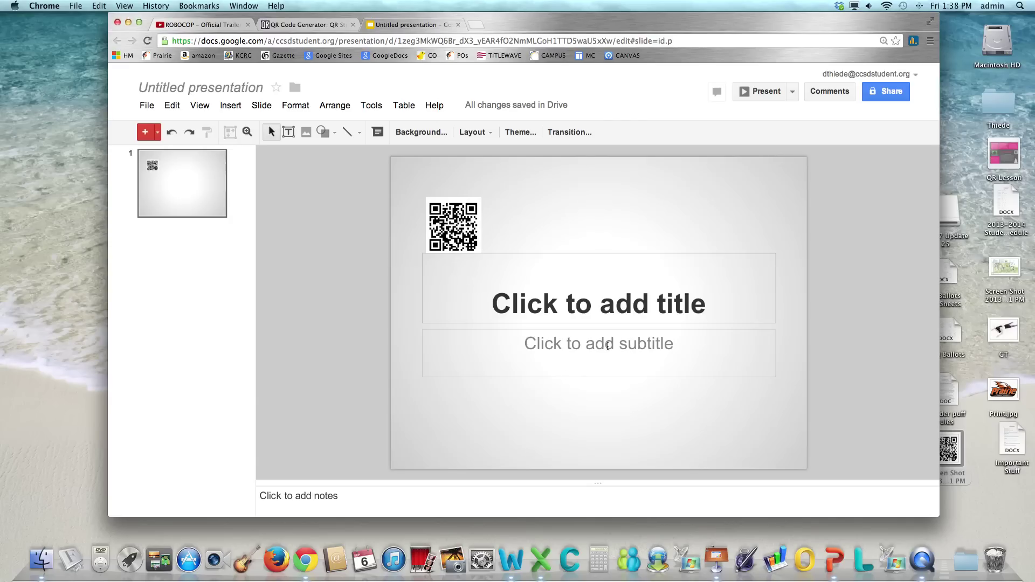
# Type 'You Tube Video' into the subtitle placeholder
pyautogui.click(609, 346)
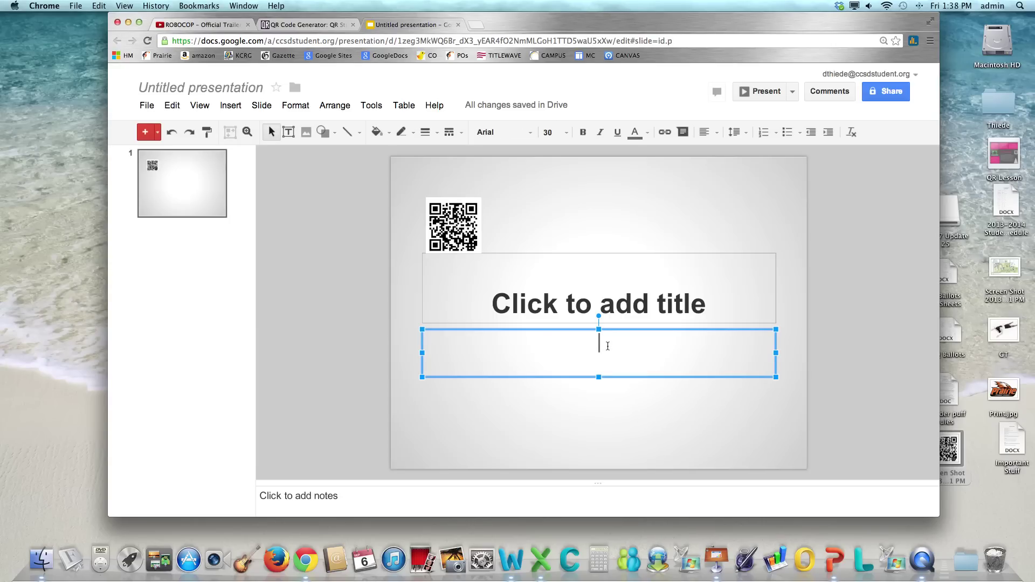
pyautogui.write('Ypu')
pyautogui.press('BackSpace')
pyautogui.press('BackSpace')
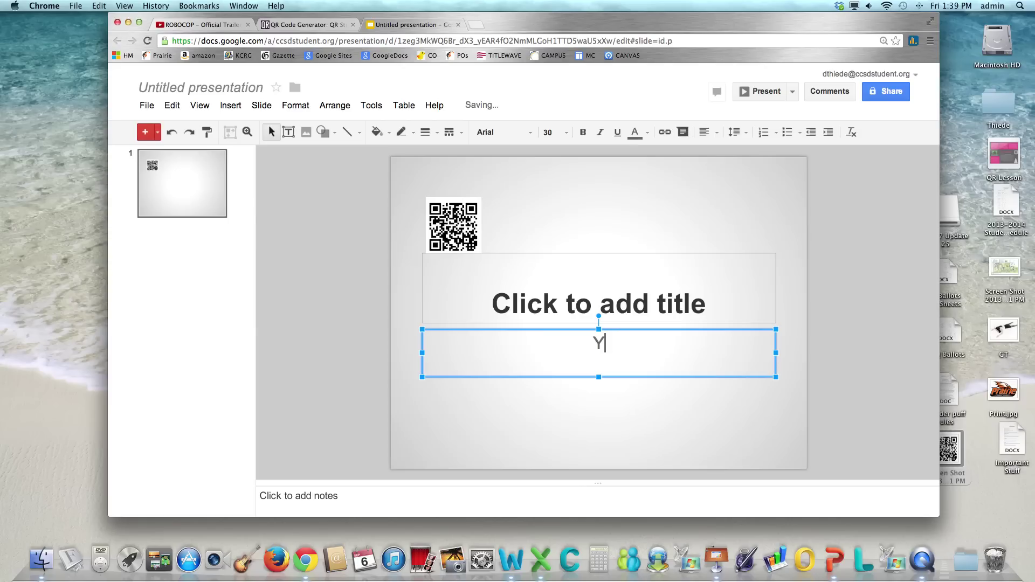
pyautogui.write('ou Tube Bid')
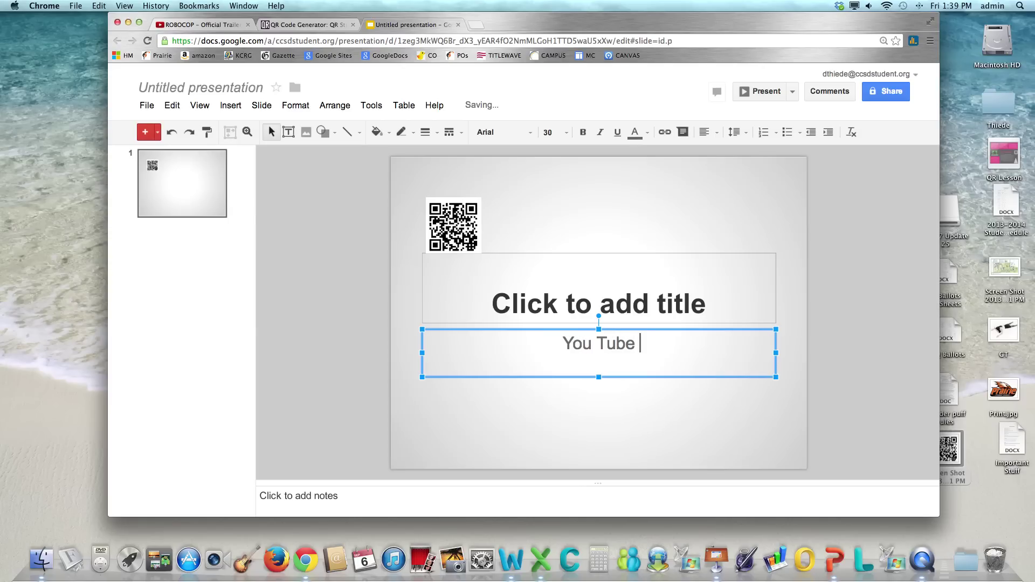
pyautogui.press('BackSpace')
pyautogui.press('BackSpace')
pyautogui.press('BackSpace')
pyautogui.write('V')
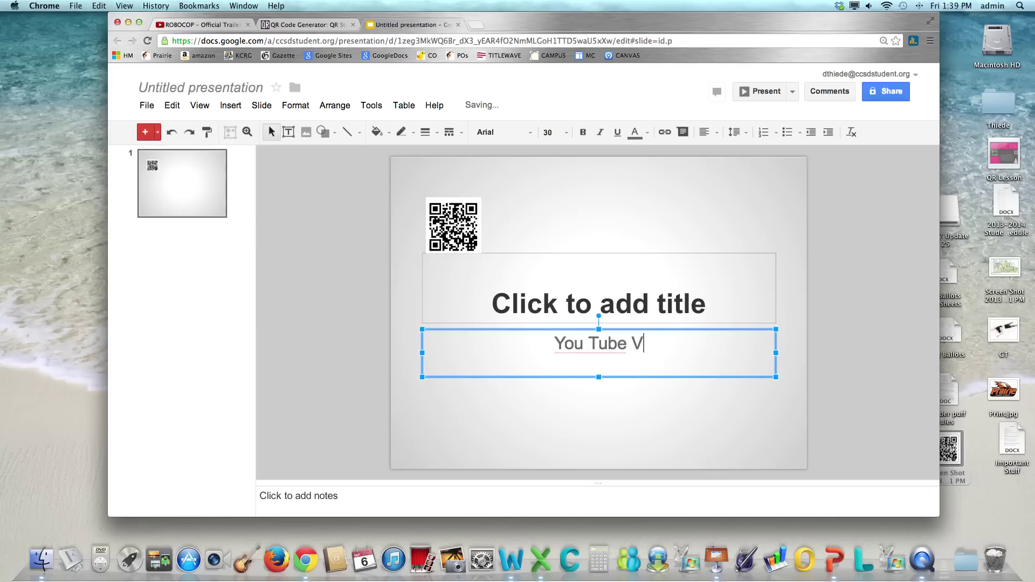
pyautogui.write('ideo')
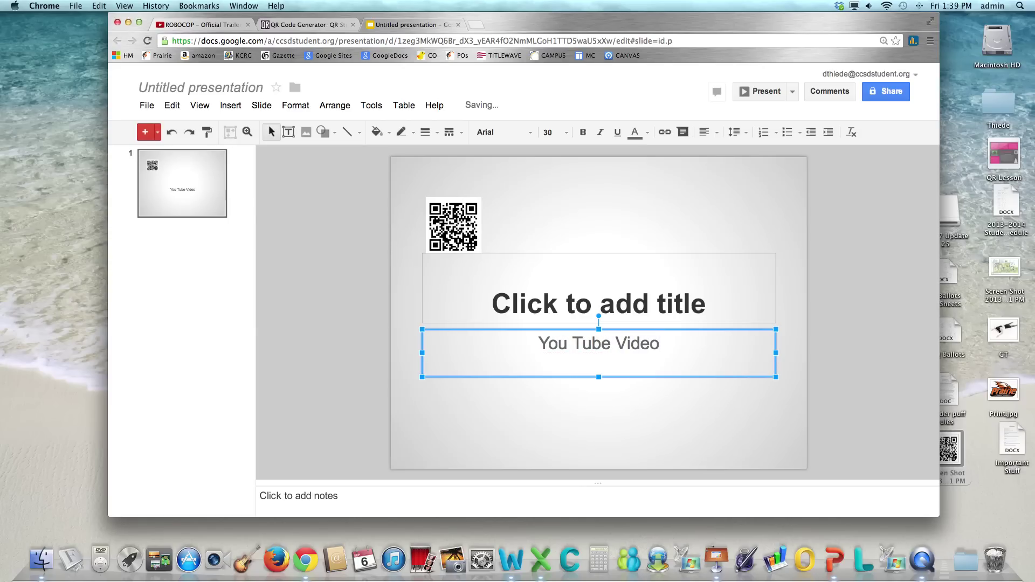
# Hyperlink the 'You Tube Video' text to the copied ROBOCOP trailer URL
pyautogui.moveTo(663, 352); pyautogui.dragTo(543, 336)
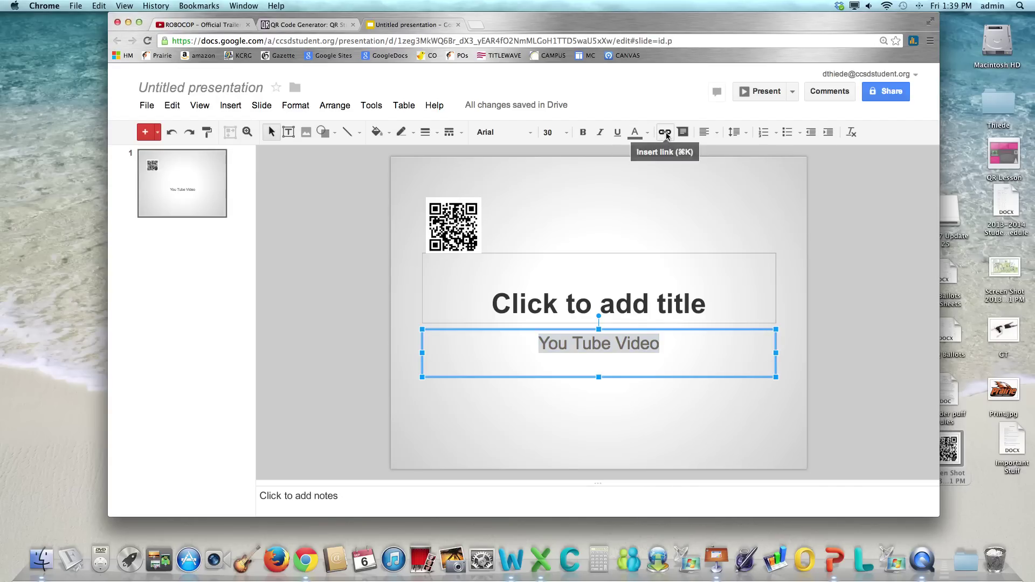
pyautogui.click(666, 134)
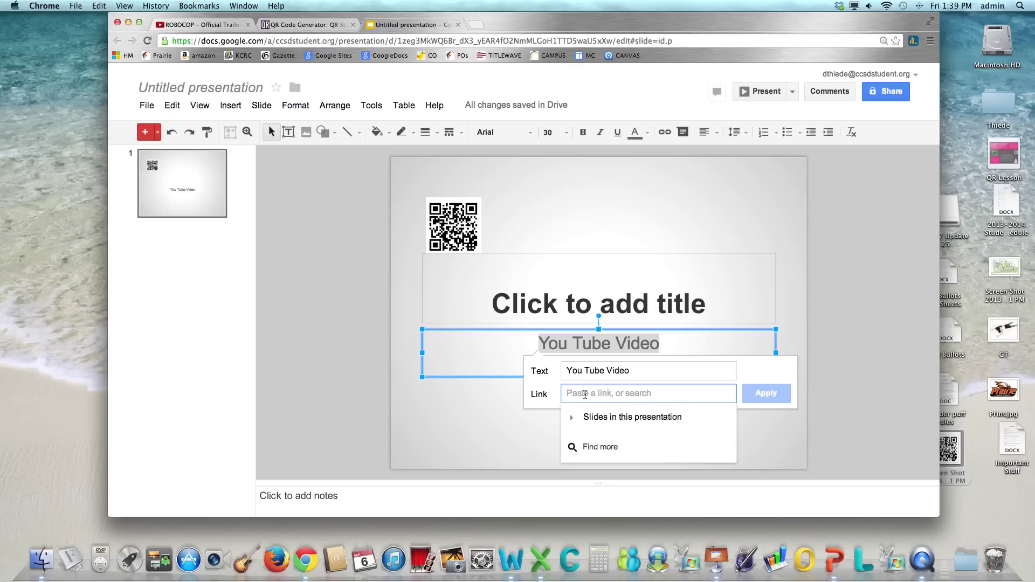
pyautogui.write('http://www.youtube.com/watch?v=lNmtQXUXez8')
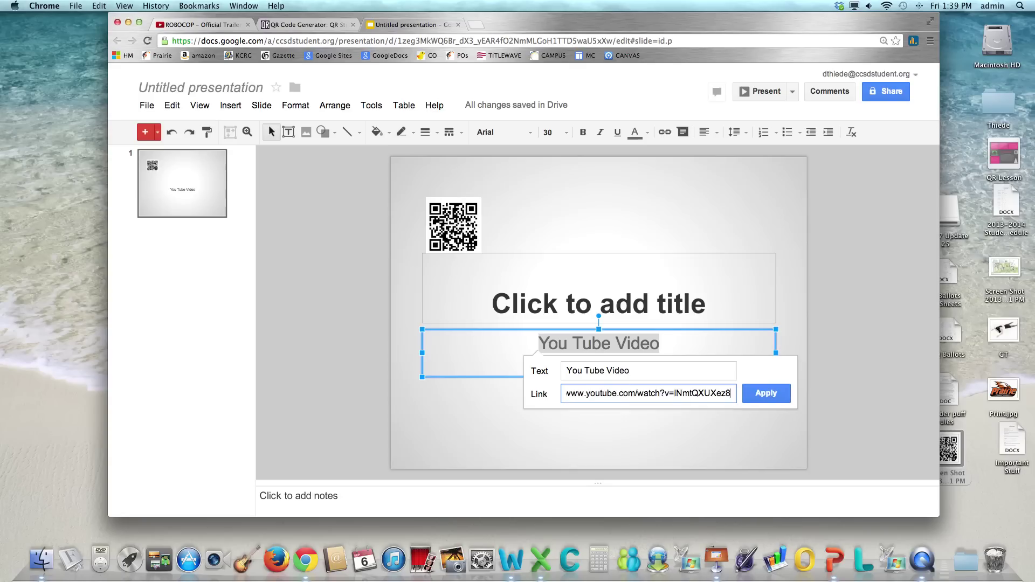
pyautogui.click(758, 394)
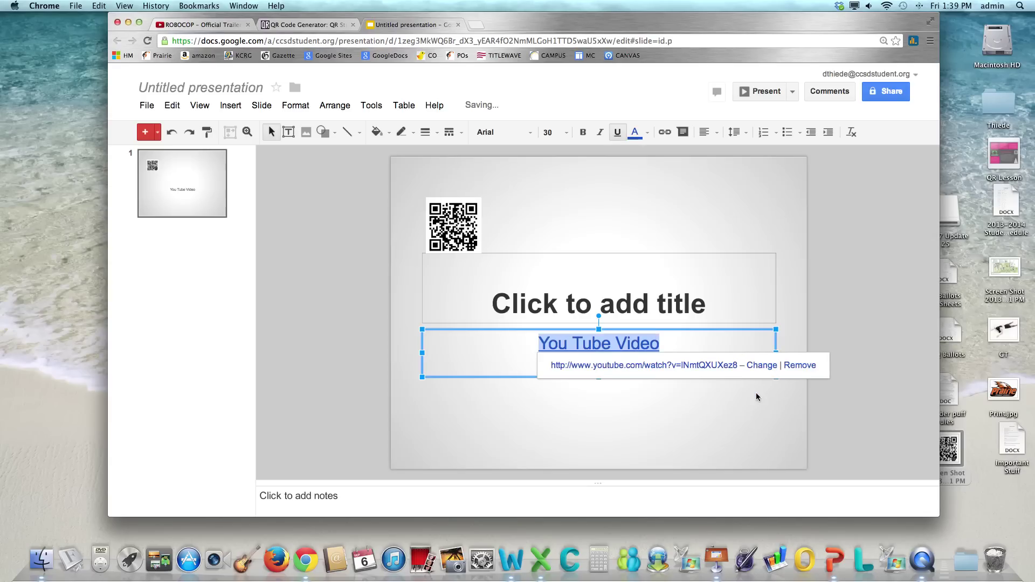
pyautogui.click(757, 394)
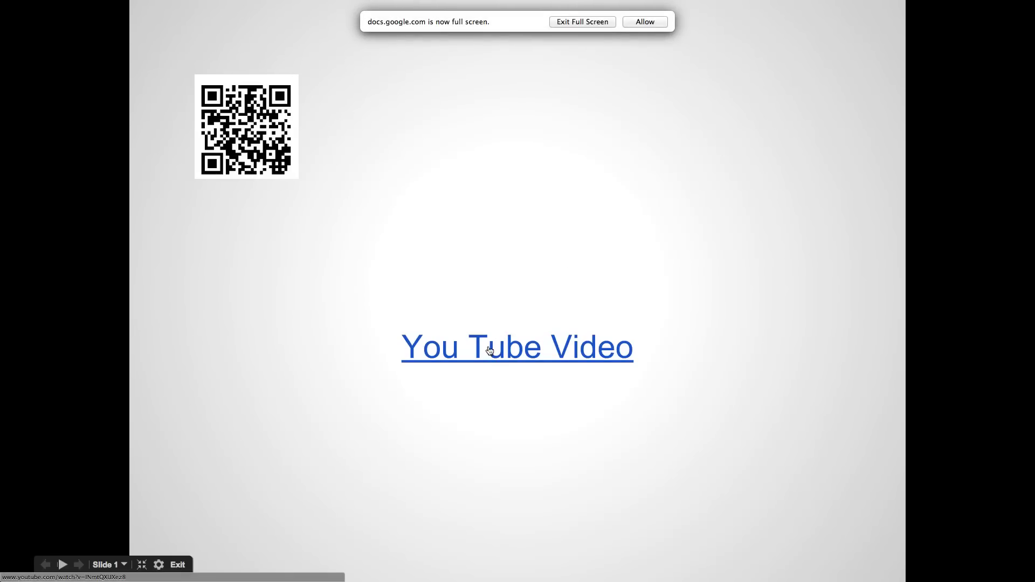
# In the running presentation, follow the 'You Tube Video' link to open the ROBOCOP trailer
pyautogui.click(490, 351)
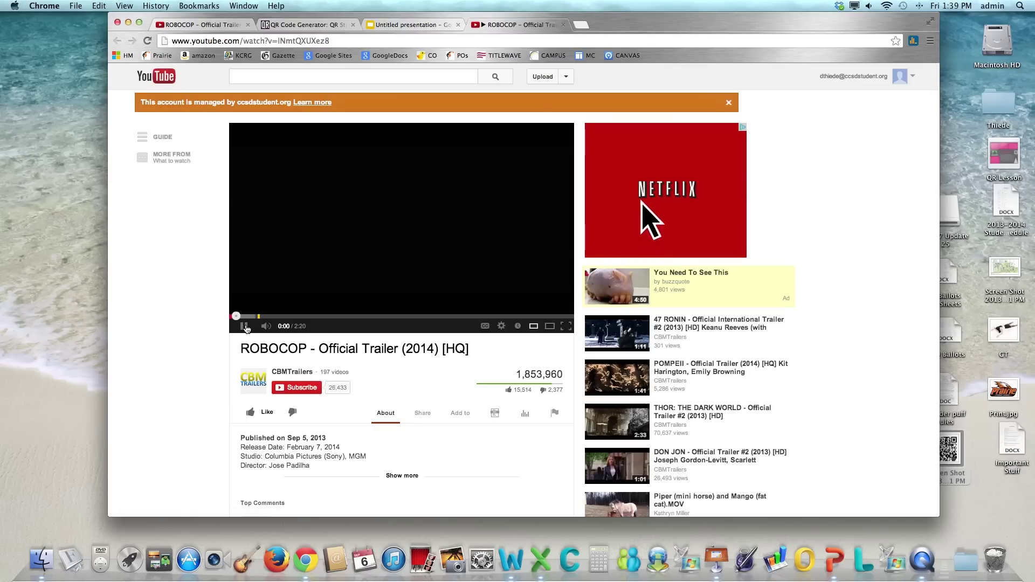
# Pause the ROBOCOP trailer about a second into playback
pyautogui.click(244, 326)
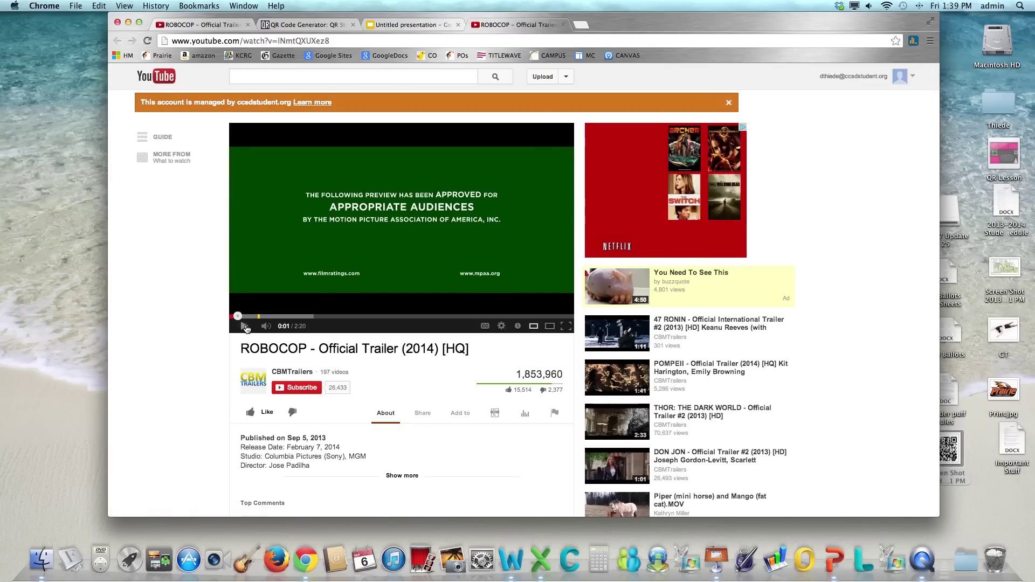